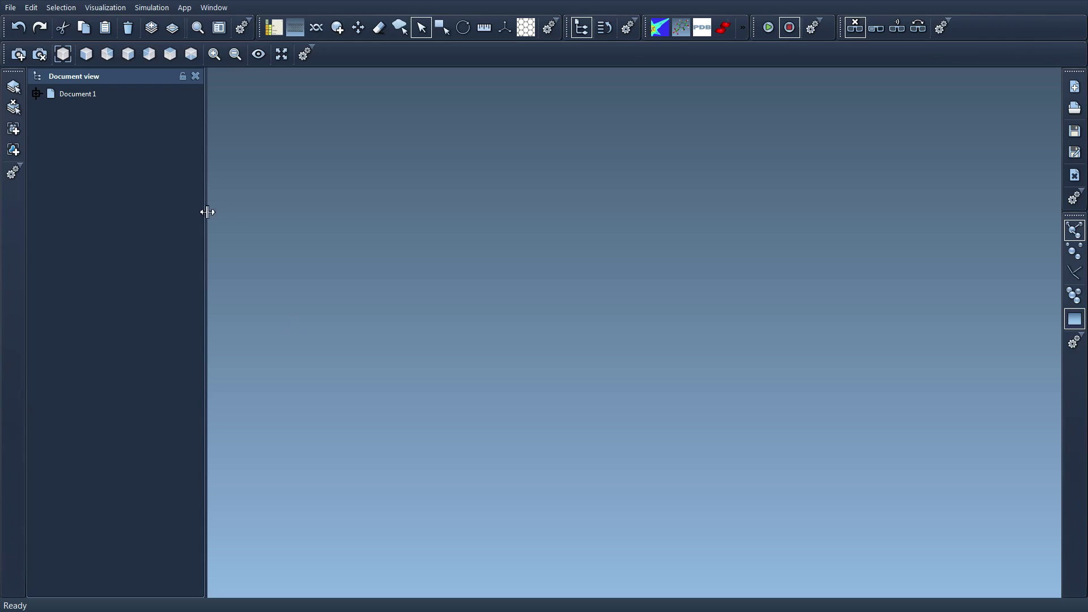
Build a zigzag (14,0) carbon nanotube 25.57 Å long with 336 atoms, then orbit to view it
{"action": "left_click", "coordinate": [299, 34]}
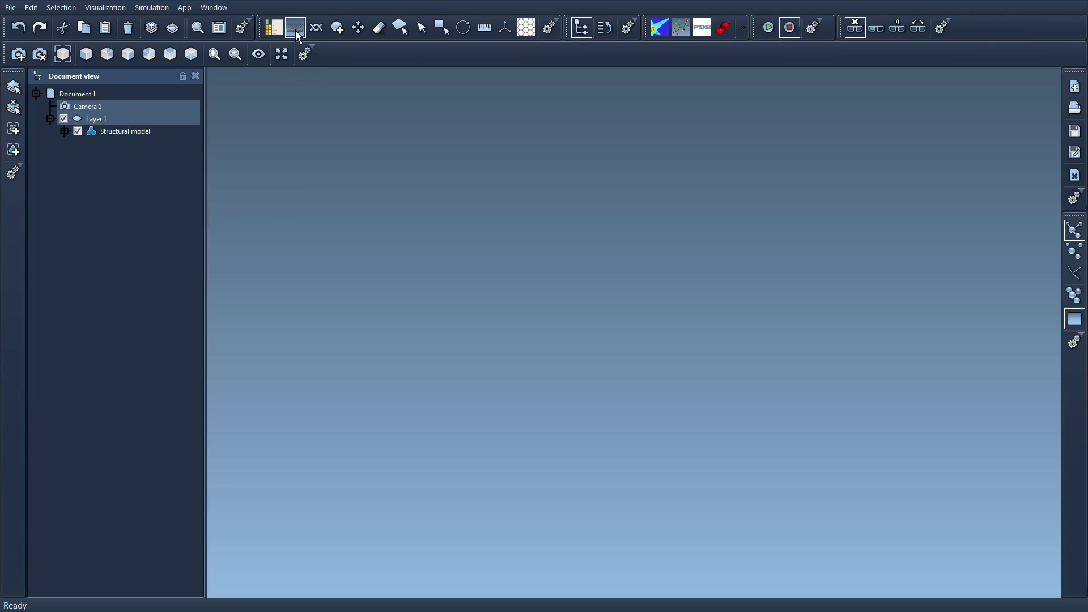
{"action": "left_click_drag", "start_coordinate": [332, 325], "coordinate": [737, 324]}
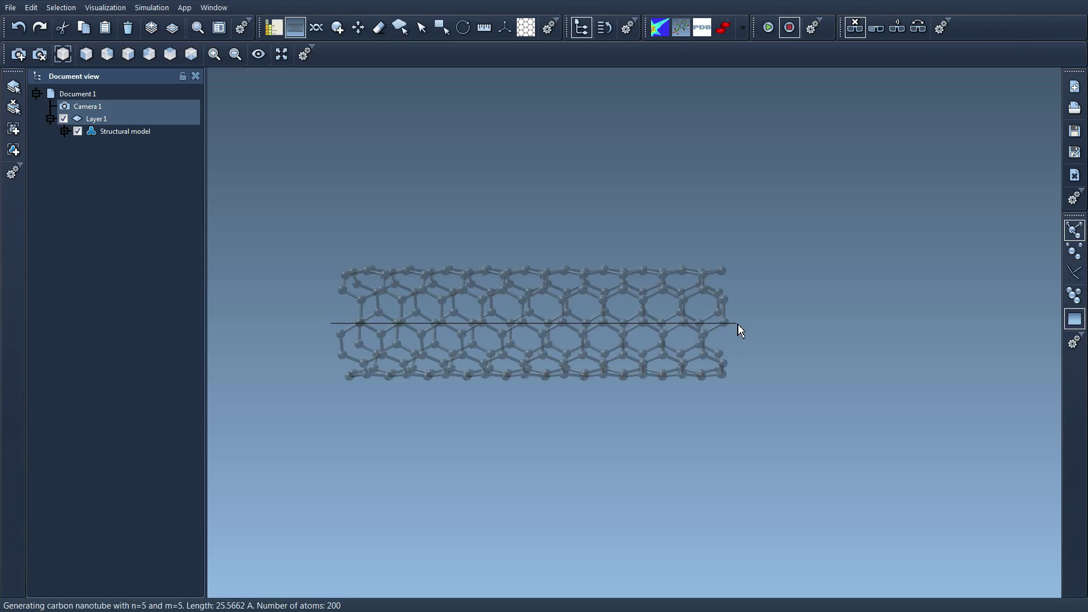
{"action": "mouse_move", "coordinate": [737, 324]}
{"action": "left_mouse_down"}
{"action": "mouse_move", "coordinate": [732, 375]}
{"action": "mouse_move", "coordinate": [322, 609]}
{"action": "mouse_move", "coordinate": [449, 583]}
{"action": "mouse_move", "coordinate": [730, 342]}
{"action": "mouse_move", "coordinate": [771, 370]}
{"action": "mouse_move", "coordinate": [780, 358]}
{"action": "mouse_move", "coordinate": [770, 338]}
{"action": "mouse_move", "coordinate": [788, 348]}
{"action": "mouse_move", "coordinate": [779, 363]}
{"action": "mouse_move", "coordinate": [757, 261]}
{"action": "mouse_move", "coordinate": [739, 263]}
{"action": "mouse_move", "coordinate": [742, 274]}
{"action": "left_mouse_up"}
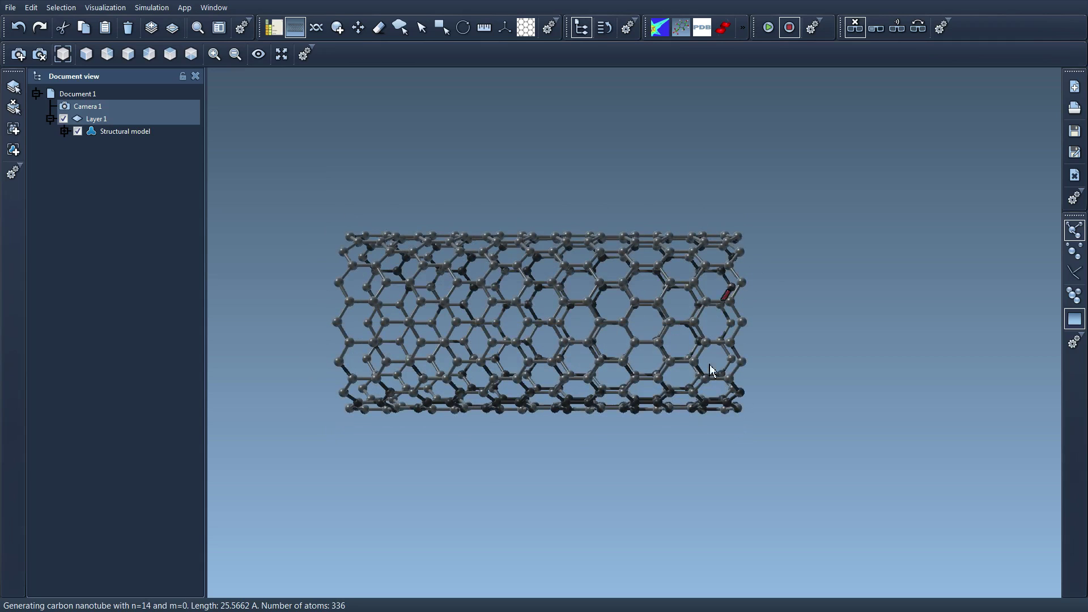
{"action": "mouse_move", "coordinate": [633, 355]}
{"action": "middle_mouse_down"}
{"action": "mouse_move", "coordinate": [492, 343]}
{"action": "mouse_move", "coordinate": [580, 351]}
{"action": "middle_mouse_up"}
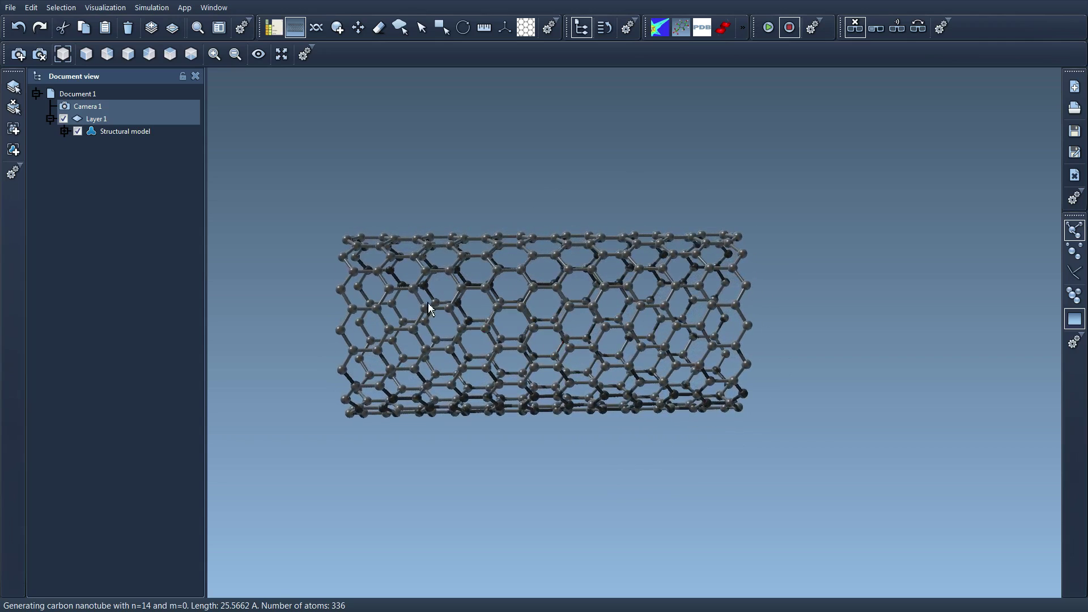
Store the nanotube's current atom positions as the conformation 'Initial conformation', then deselect
{"action": "left_click", "coordinate": [115, 136]}
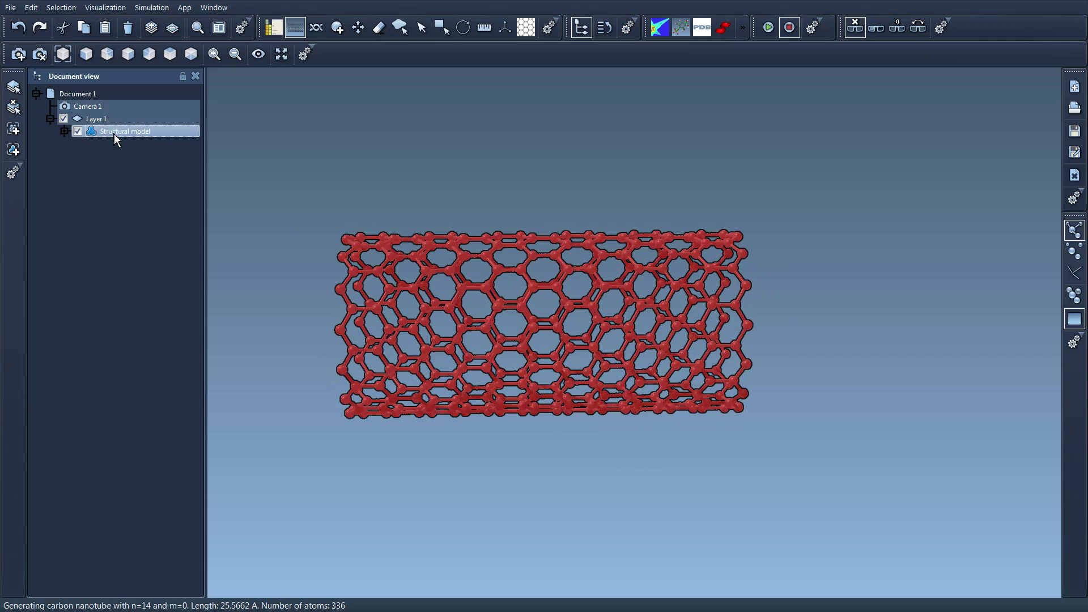
{"action": "right_click", "coordinate": [114, 136]}
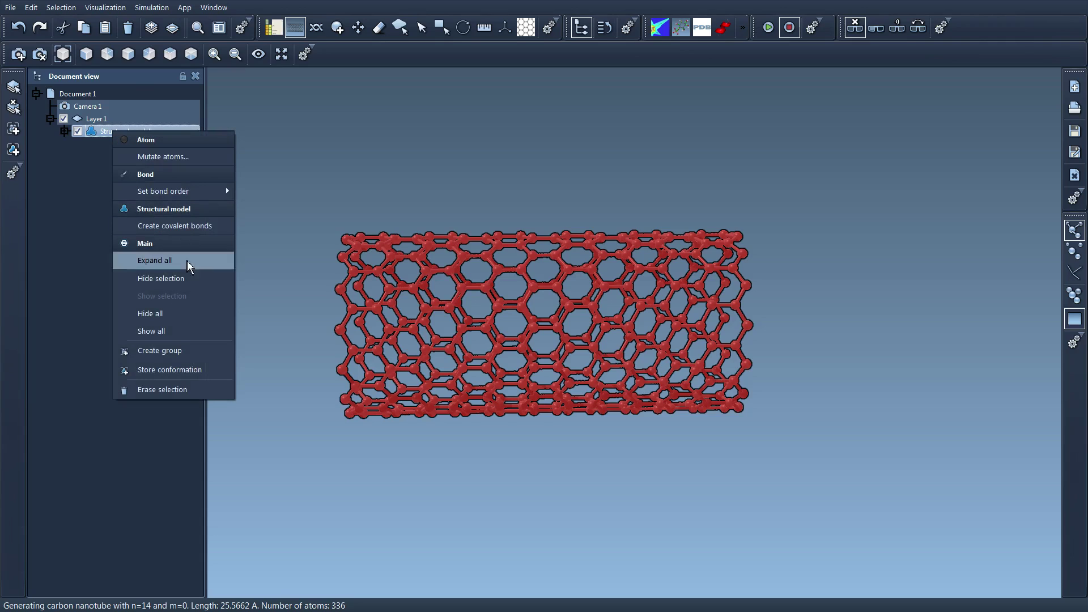
{"action": "left_click", "coordinate": [176, 372]}
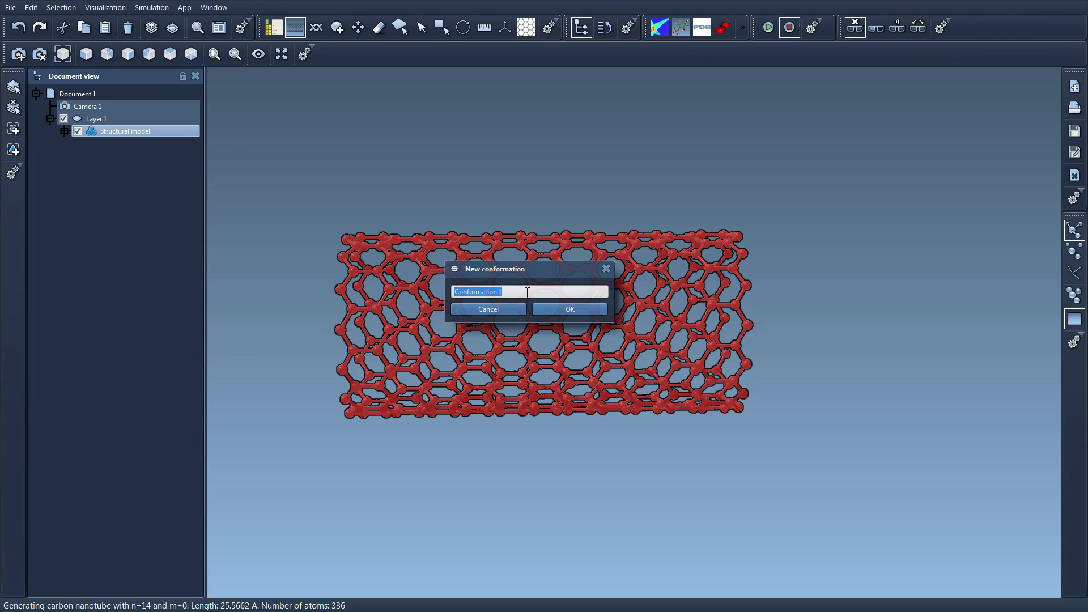
{"action": "type", "text": "Init"}
{"action": "type", "text": "ial conformation"}
{"action": "key", "text": "Return"}
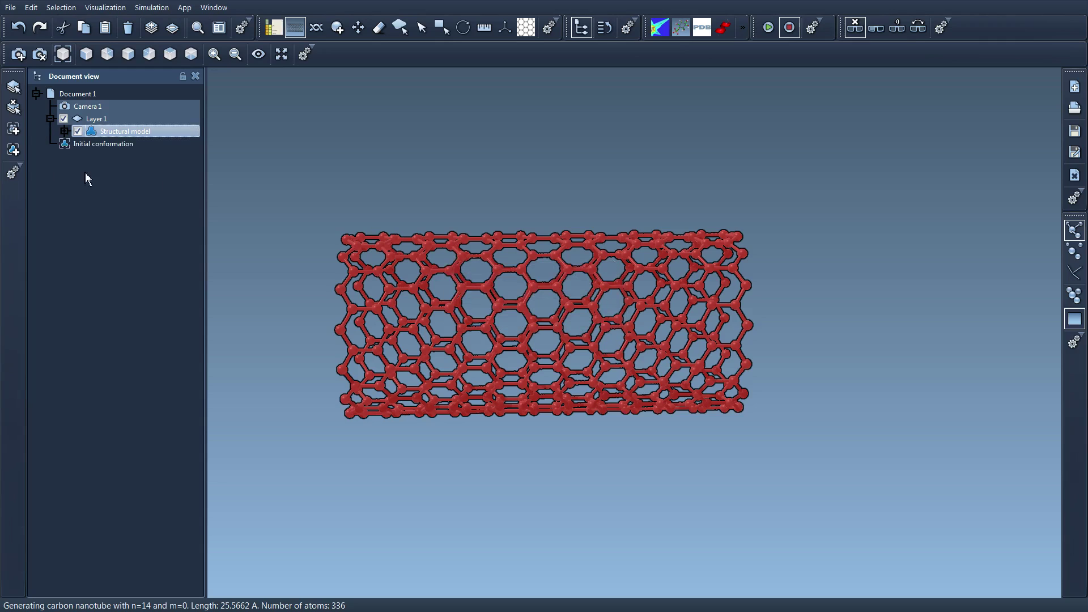
{"action": "left_click", "coordinate": [66, 188]}
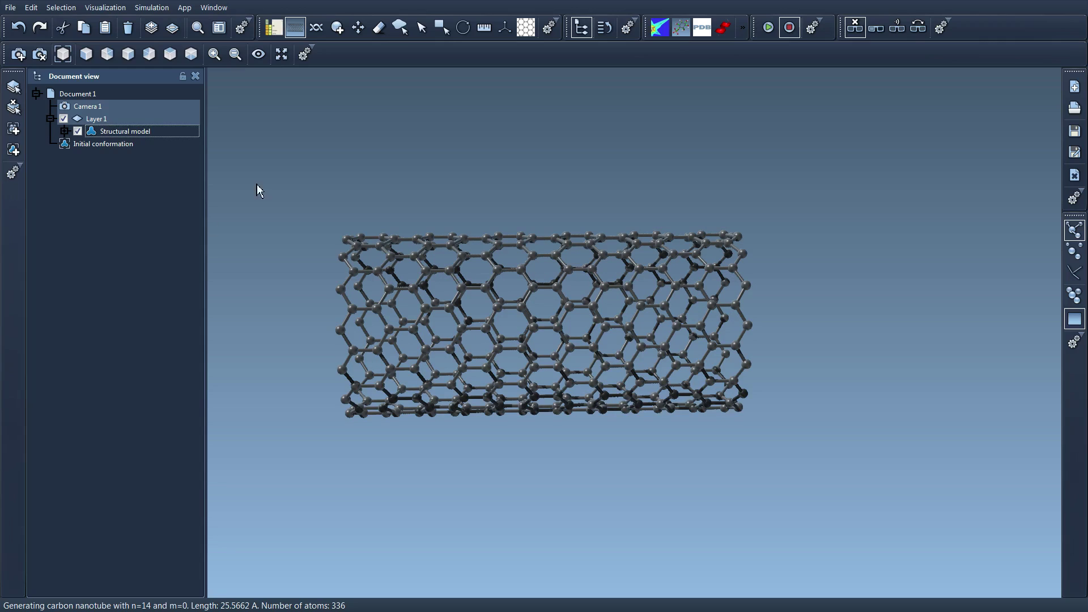
Place two Twister handles on nanotube atoms and drag one to pinch and bend the tube
{"action": "left_click", "coordinate": [316, 27]}
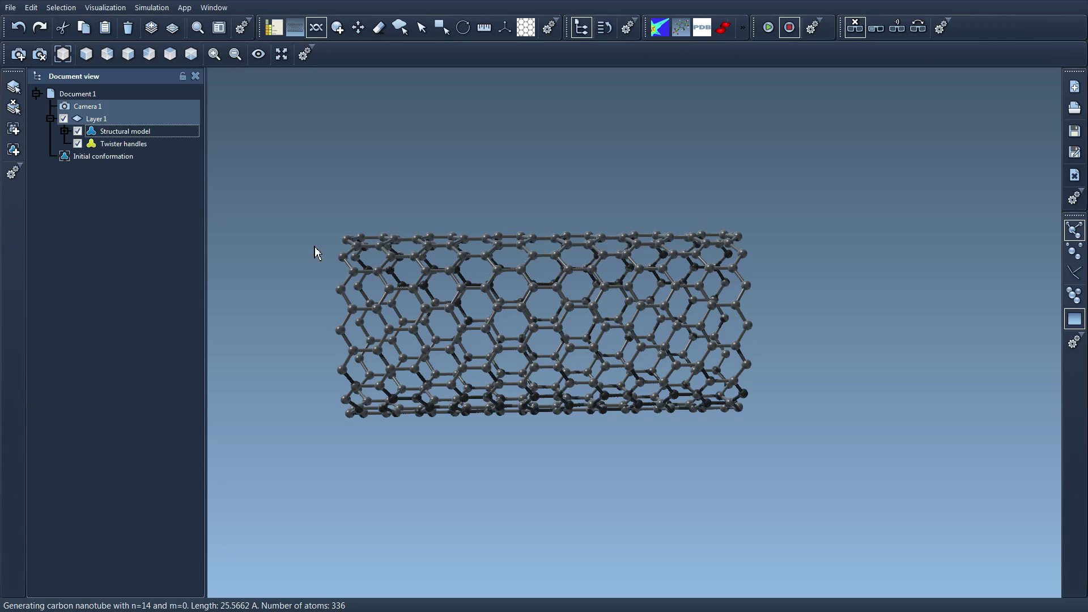
{"action": "left_click", "coordinate": [399, 416]}
{"action": "left_click", "coordinate": [692, 411]}
{"action": "left_click_drag", "start_coordinate": [692, 410], "coordinate": [541, 458]}
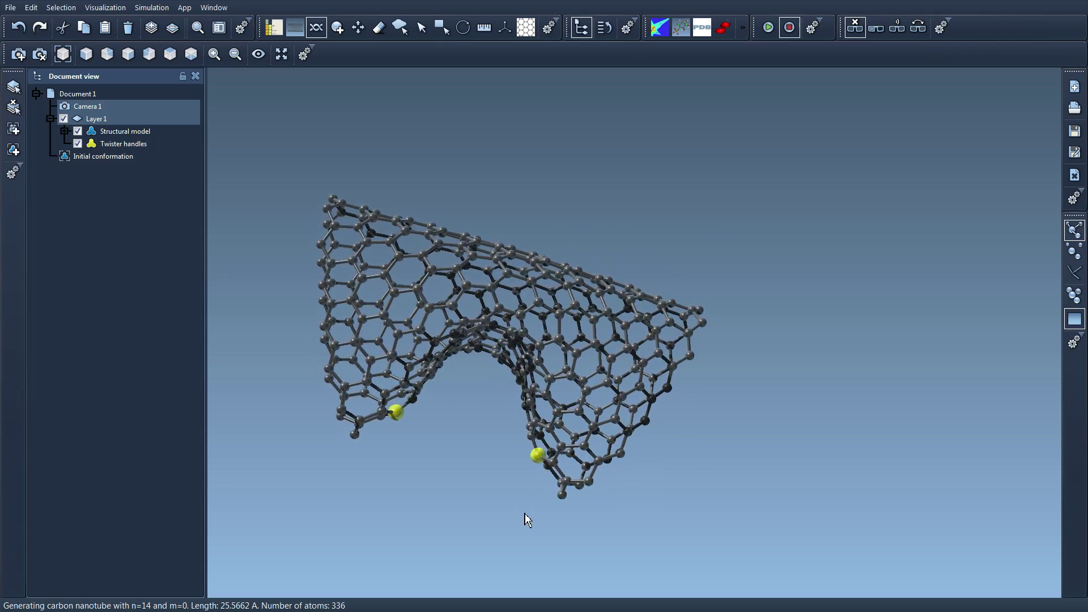
Store the buckled shape as conformation 'Buckled nanotube' and switch to Translate to drop the handles
{"action": "left_click", "coordinate": [114, 132]}
{"action": "right_click", "coordinate": [111, 135]}
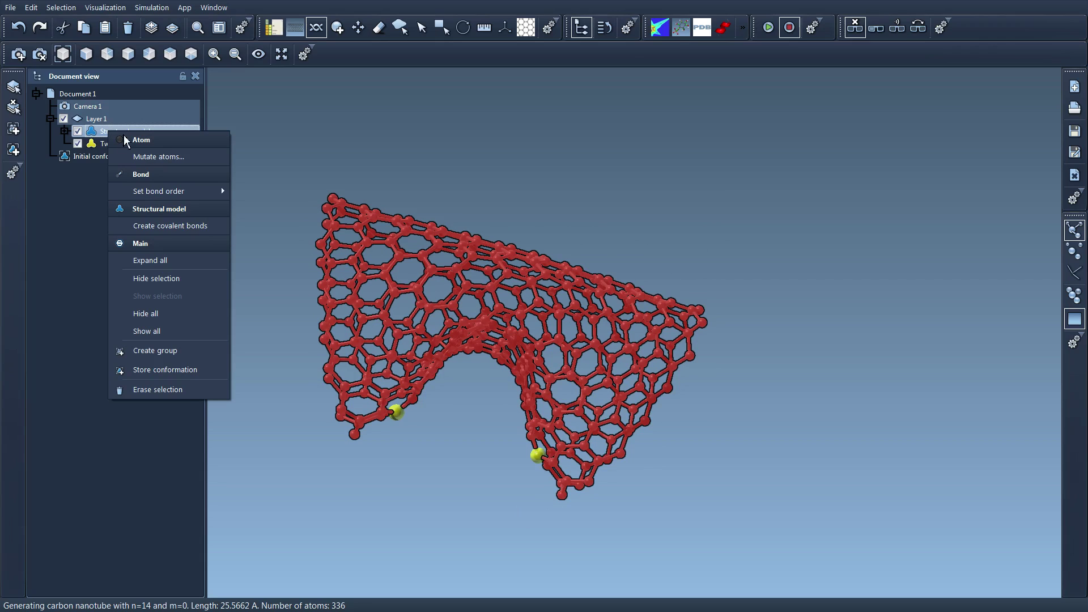
{"action": "left_click", "coordinate": [164, 370]}
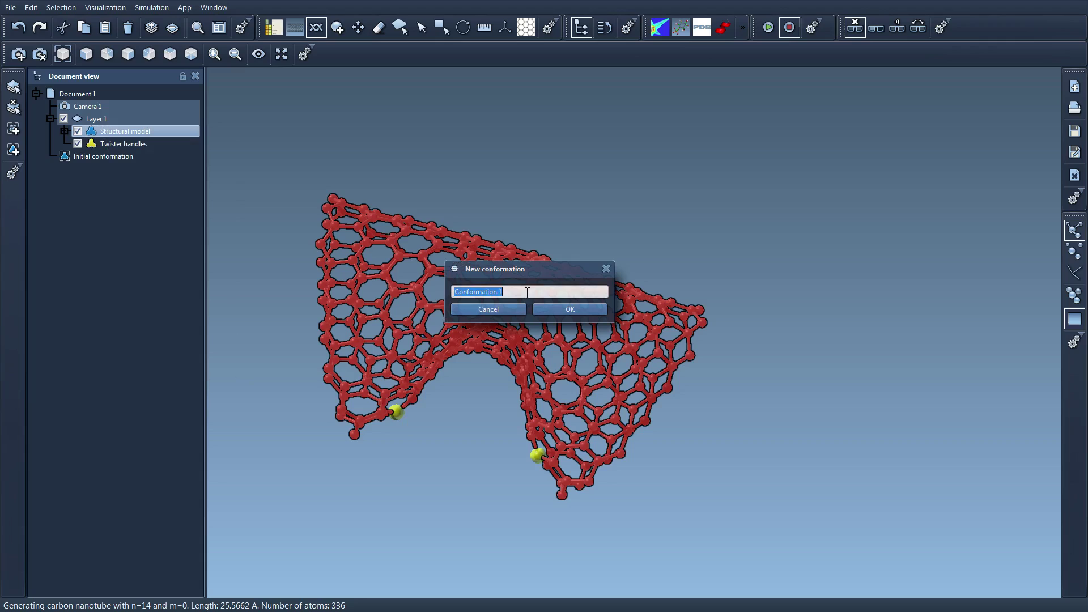
{"action": "type", "text": "Buckle"}
{"action": "type", "text": "d nanotube"}
{"action": "key", "text": "Return"}
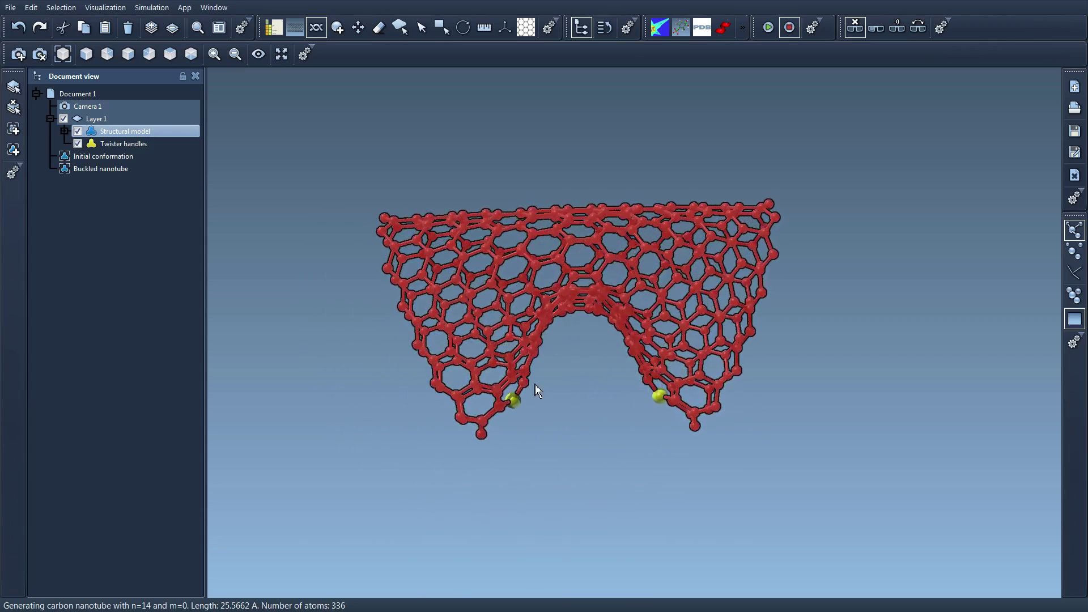
{"action": "key", "text": "t"}
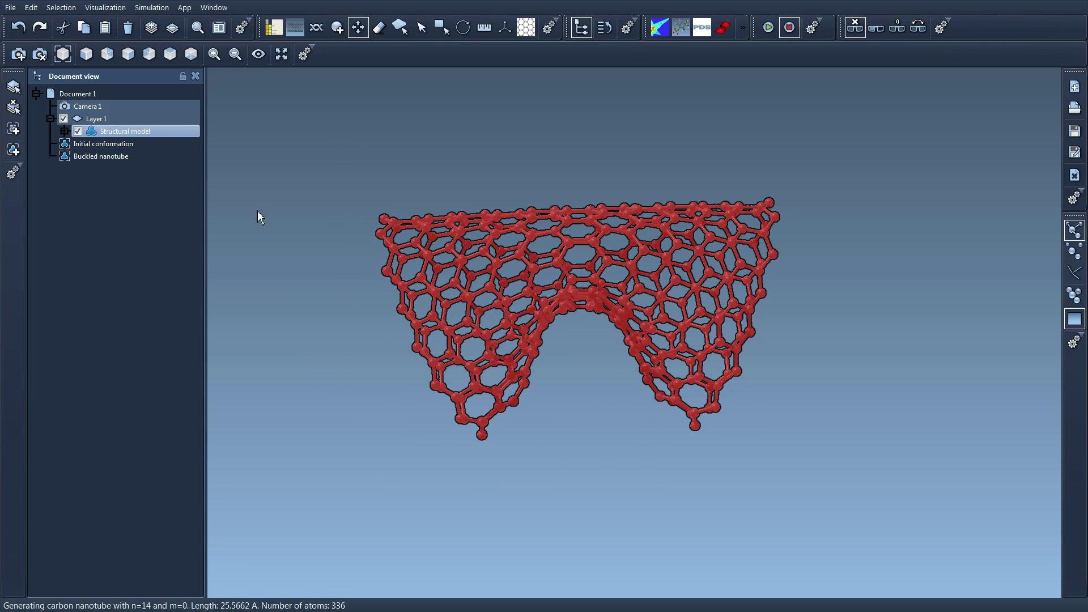
{"action": "left_click", "coordinate": [138, 258]}
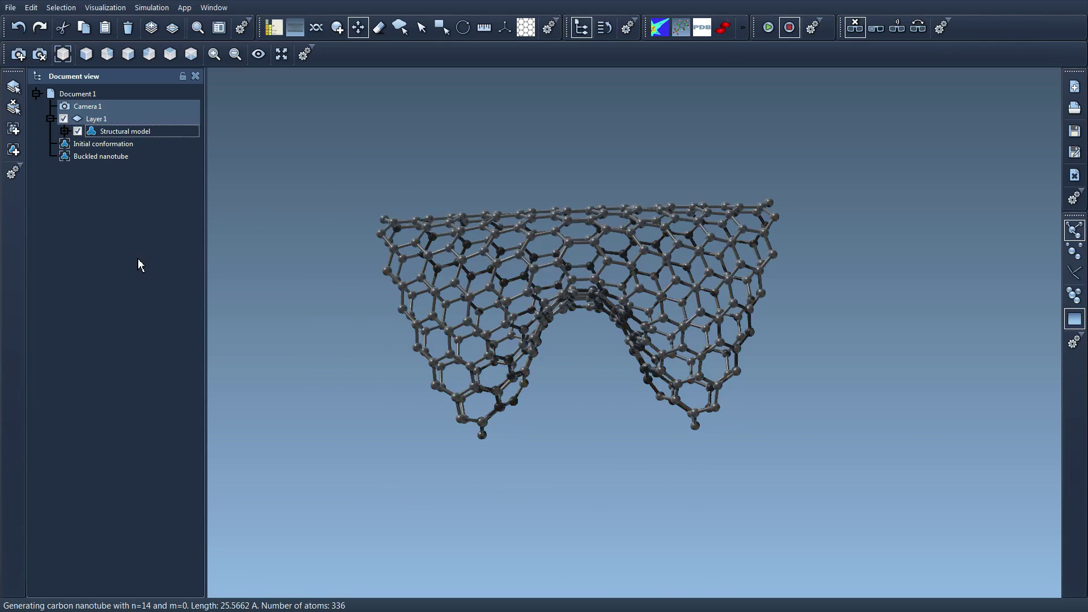
{"action": "left_click", "coordinate": [94, 146]}
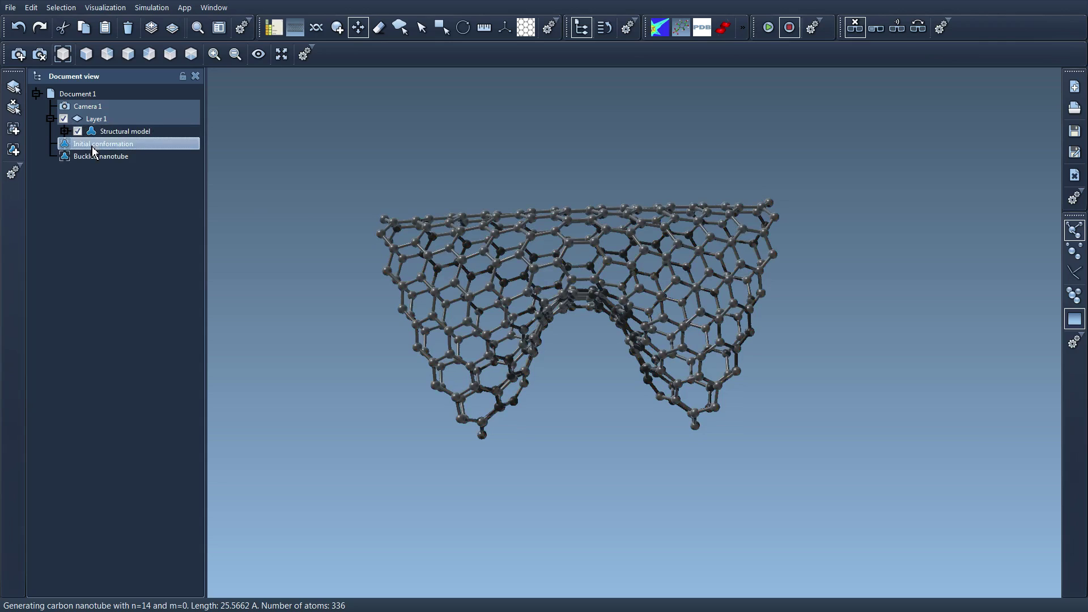
{"action": "right_click", "coordinate": [94, 151]}
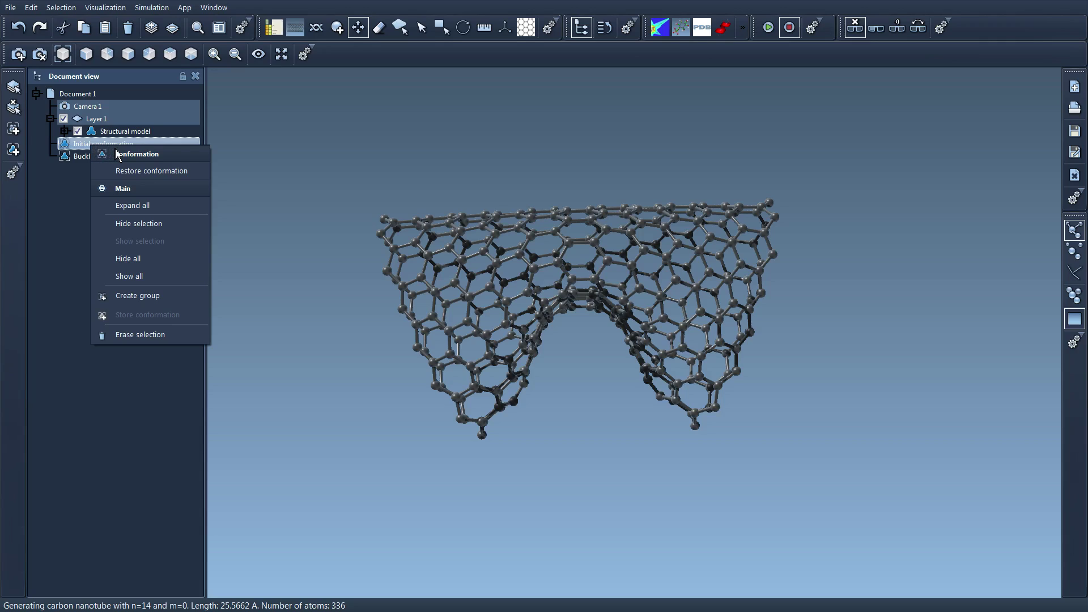
{"action": "left_click", "coordinate": [129, 175]}
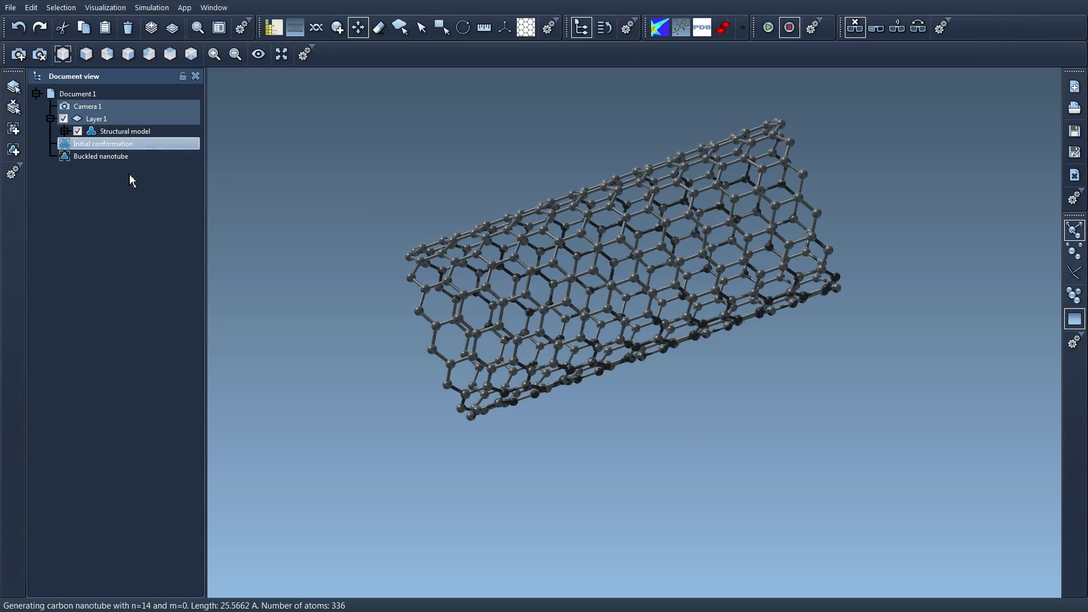
{"action": "right_click", "coordinate": [98, 163]}
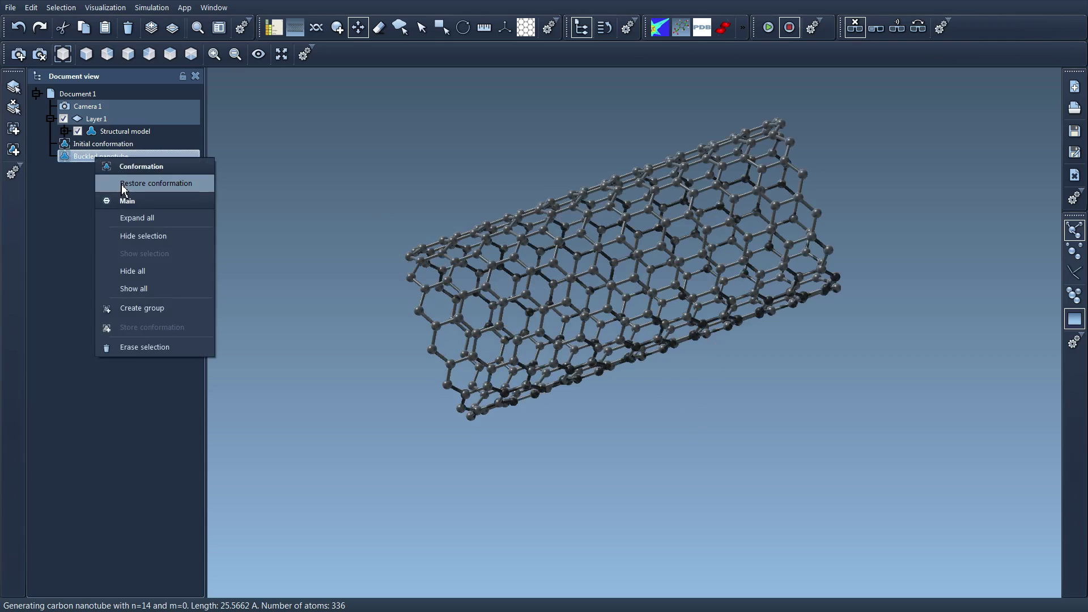
{"action": "left_click", "coordinate": [121, 184]}
{"action": "right_click", "coordinate": [105, 148]}
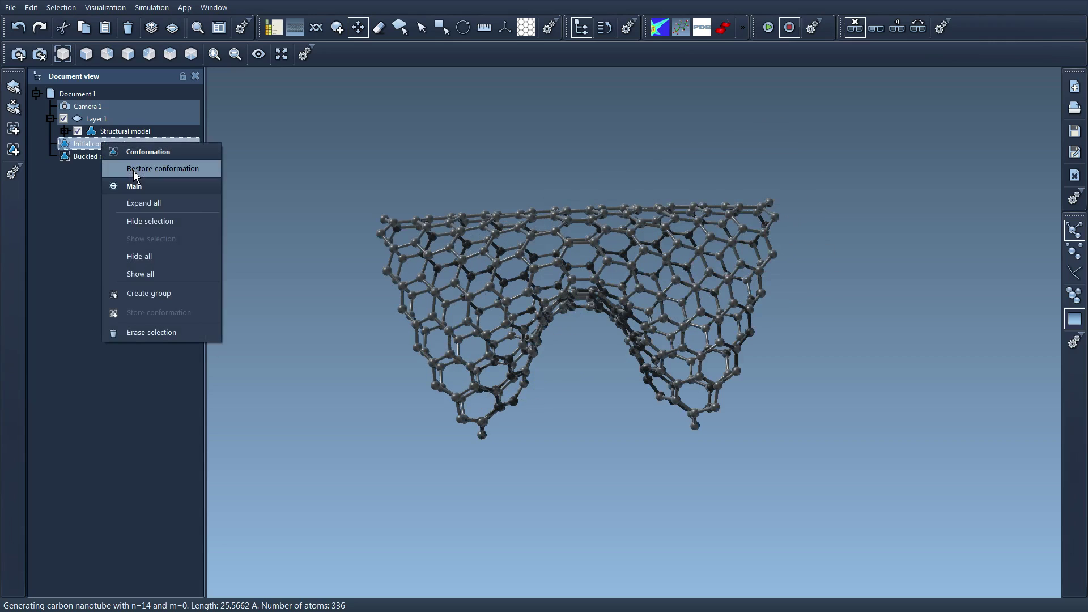
{"action": "left_click", "coordinate": [134, 171]}
{"action": "right_click", "coordinate": [112, 159]}
{"action": "left_click", "coordinate": [148, 179]}
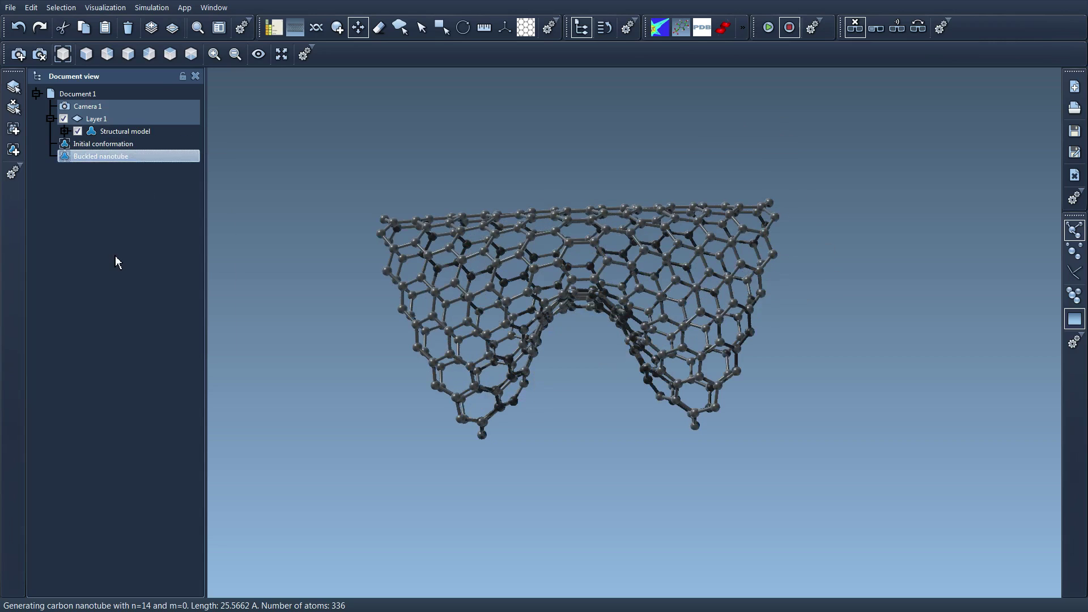
{"action": "mouse_move", "coordinate": [536, 362]}
{"action": "middle_mouse_down"}
{"action": "mouse_move", "coordinate": [601, 362]}
{"action": "mouse_move", "coordinate": [594, 338]}
{"action": "middle_mouse_up"}
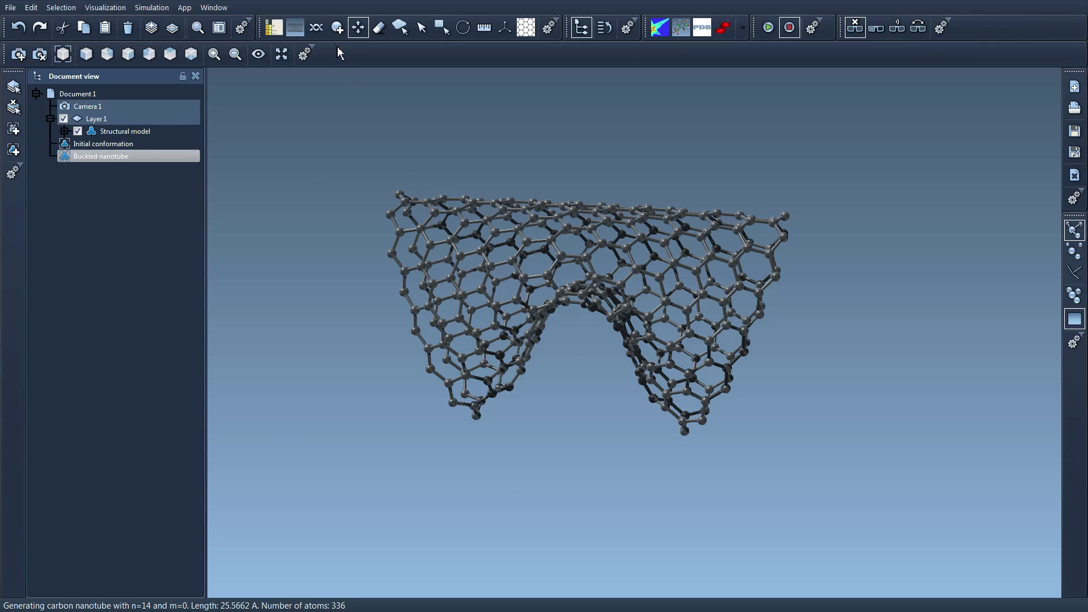
Bend the tube again with the Twister and store that shape as 'Conformation 3'
{"action": "left_click", "coordinate": [317, 30]}
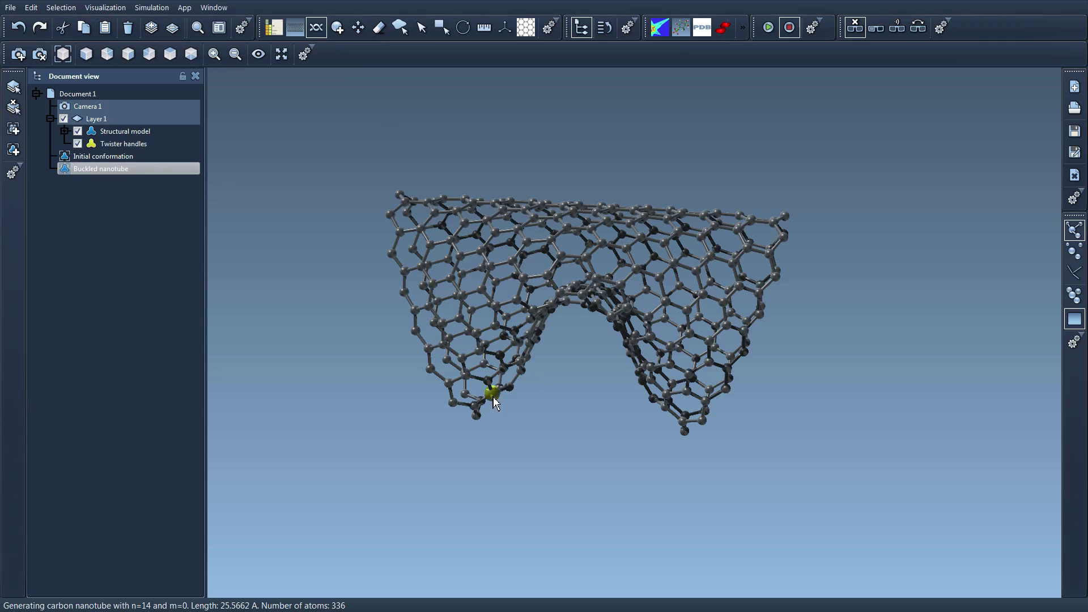
{"action": "mouse_move", "coordinate": [655, 403]}
{"action": "left_mouse_down"}
{"action": "mouse_move", "coordinate": [780, 315]}
{"action": "mouse_move", "coordinate": [695, 291]}
{"action": "left_mouse_up"}
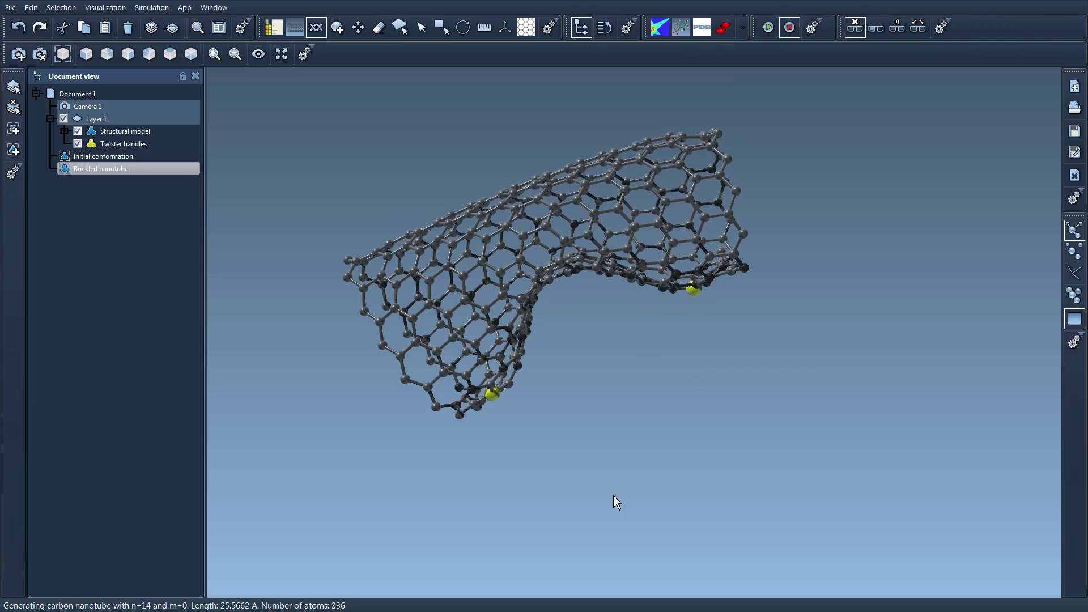
{"action": "right_click", "coordinate": [109, 133]}
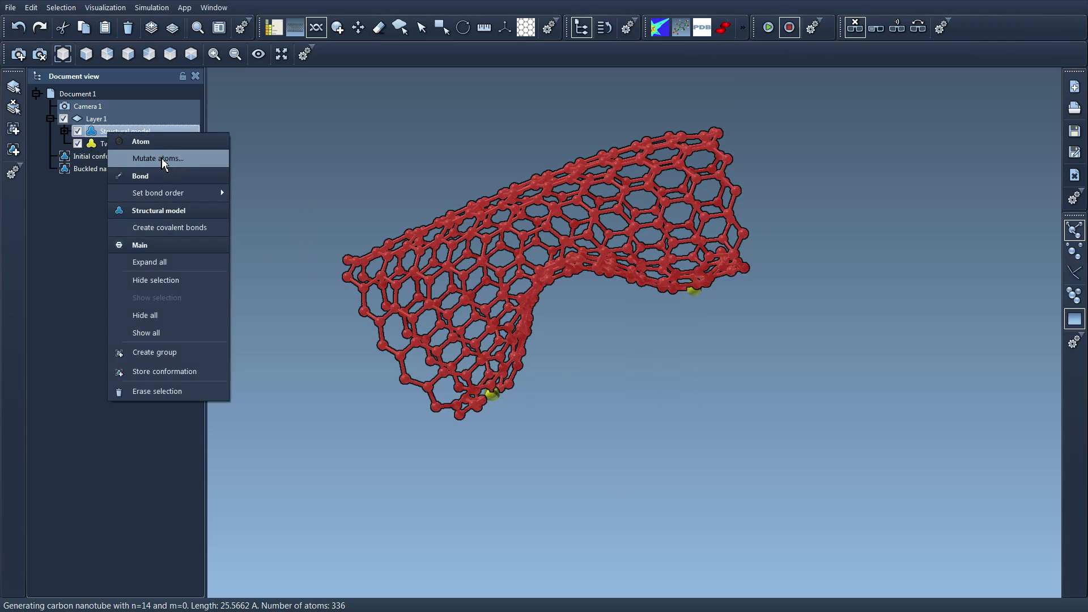
{"action": "left_click", "coordinate": [165, 372]}
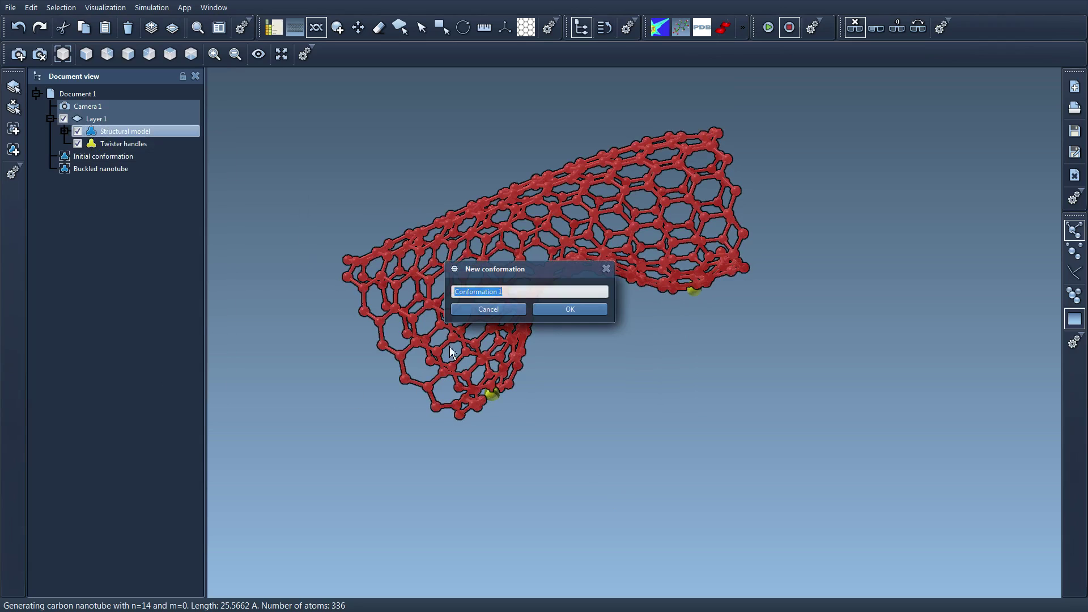
{"action": "left_click", "coordinate": [500, 292]}
{"action": "type", "text": "3"}
{"action": "left_click", "coordinate": [558, 314]}
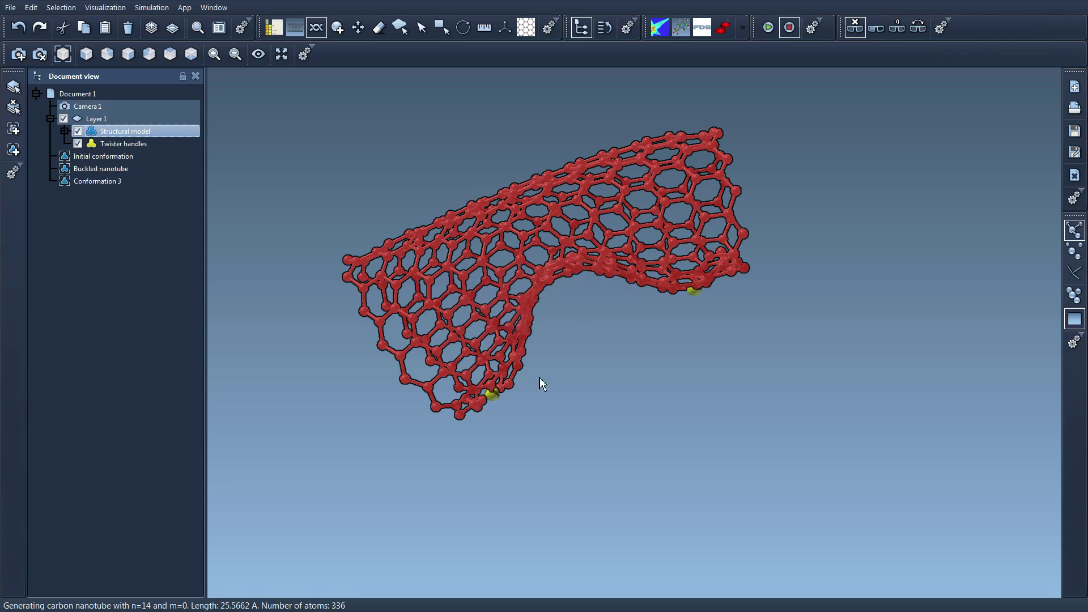
{"action": "left_click", "coordinate": [93, 225]}
{"action": "right_click", "coordinate": [100, 171]}
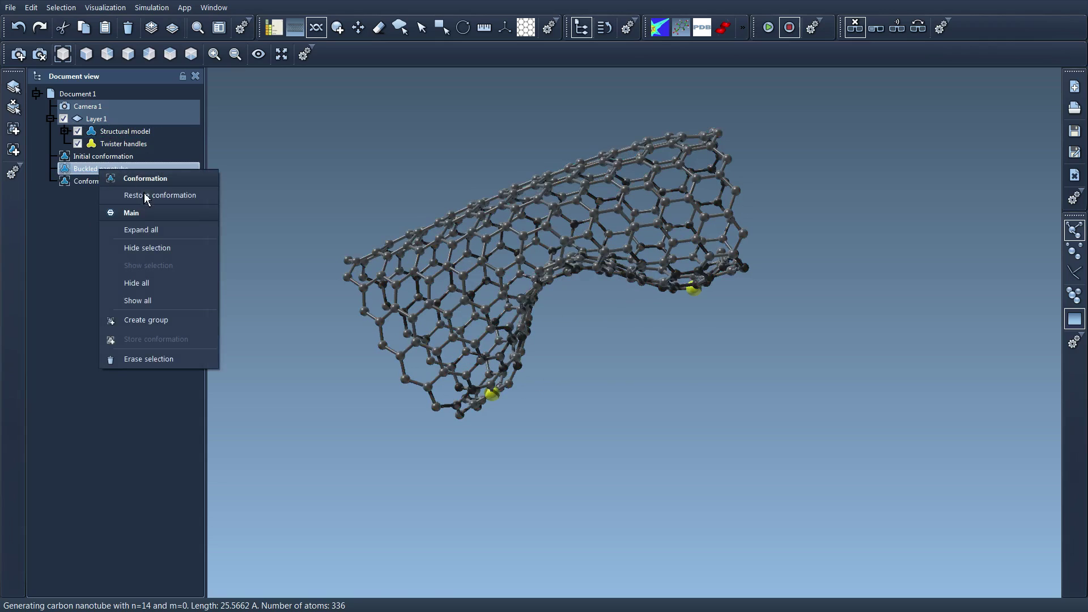
{"action": "left_click", "coordinate": [144, 201]}
{"action": "left_click", "coordinate": [108, 157]}
{"action": "right_click", "coordinate": [108, 160]}
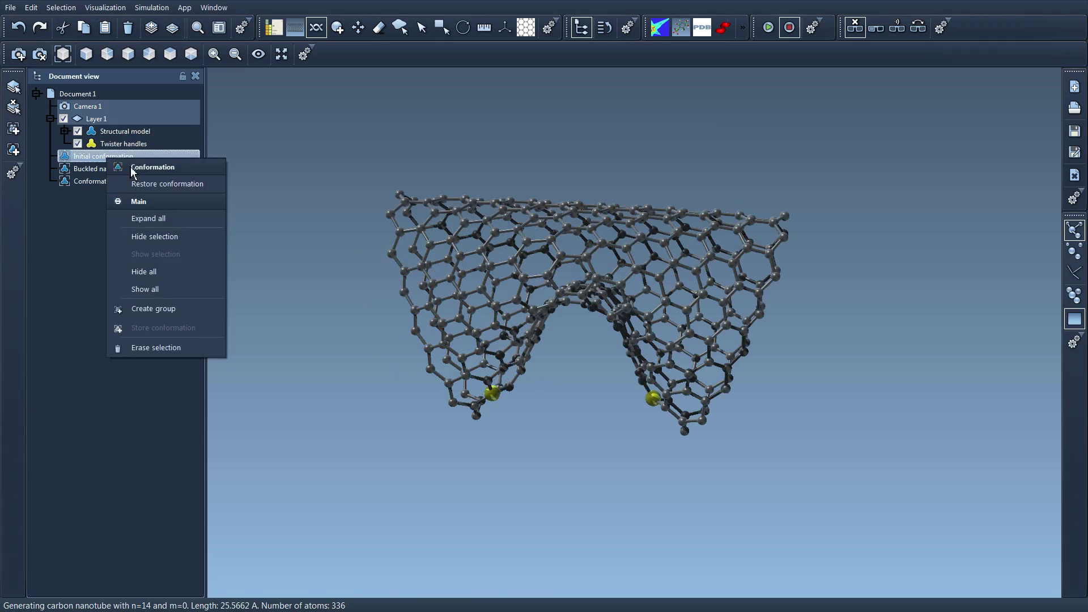
{"action": "left_click", "coordinate": [134, 184]}
{"action": "right_click", "coordinate": [93, 181]}
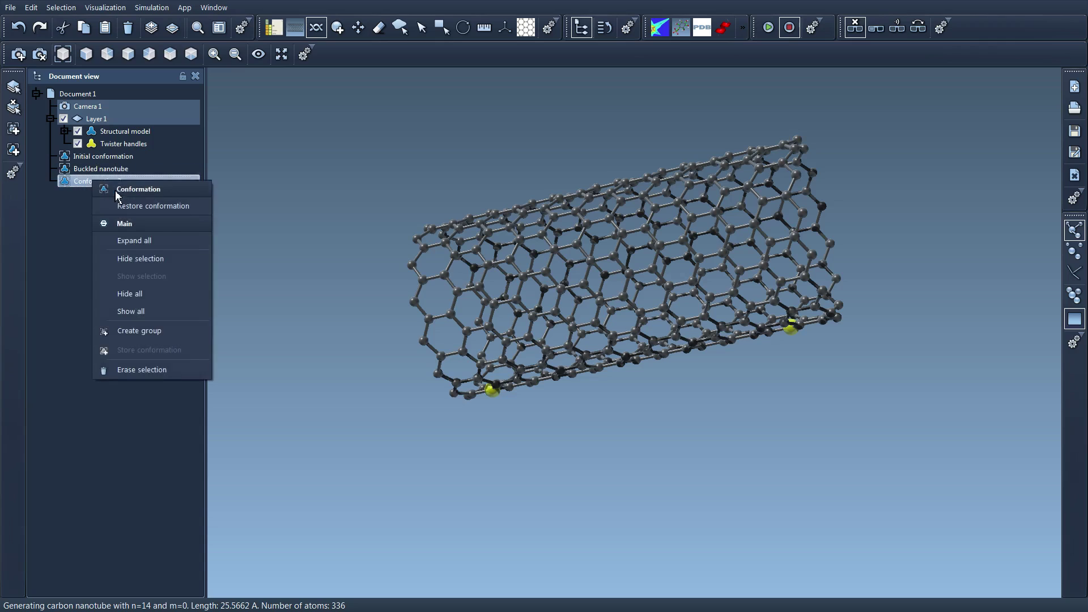
{"action": "left_click", "coordinate": [133, 206]}
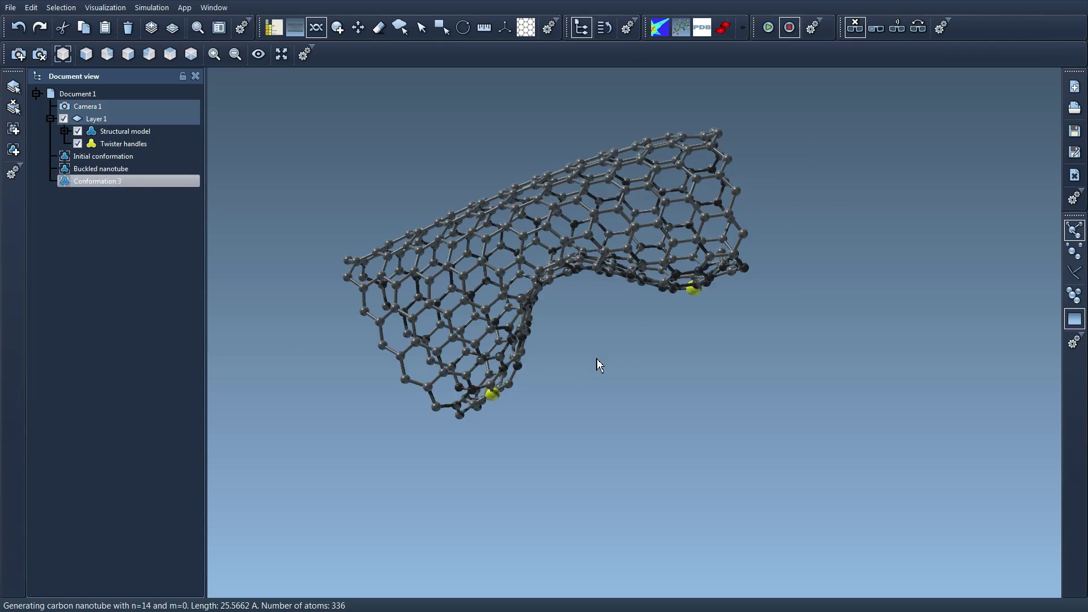